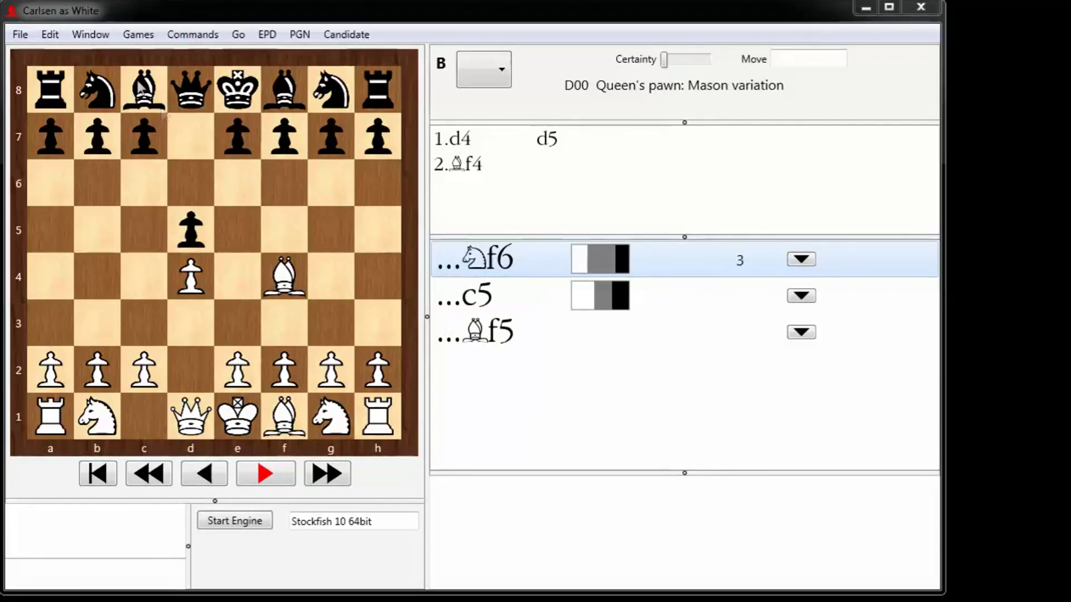
Step: Open the program preferences and examine the engine settings, including the startup commands and the UCI engine nickname
left_click(50, 36)
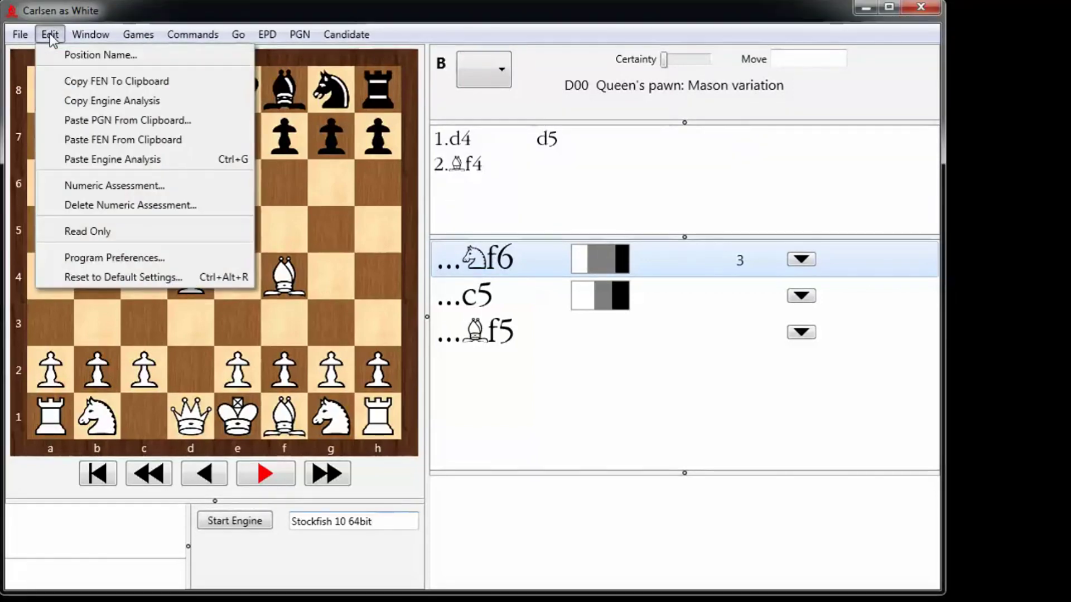
left_click(109, 257)
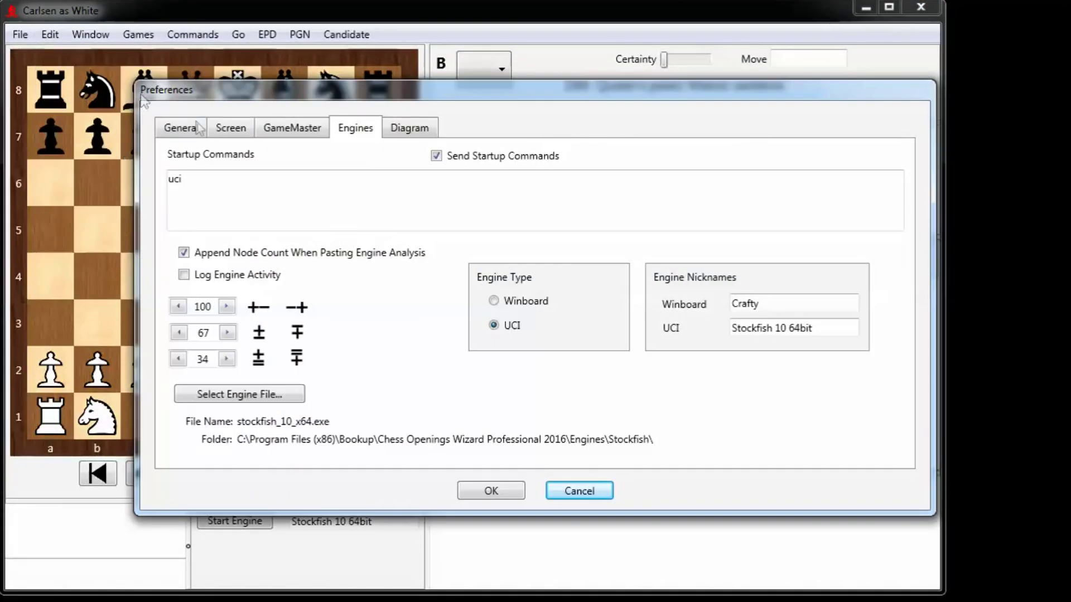
left_click(170, 128)
left_click(236, 131)
left_click(285, 134)
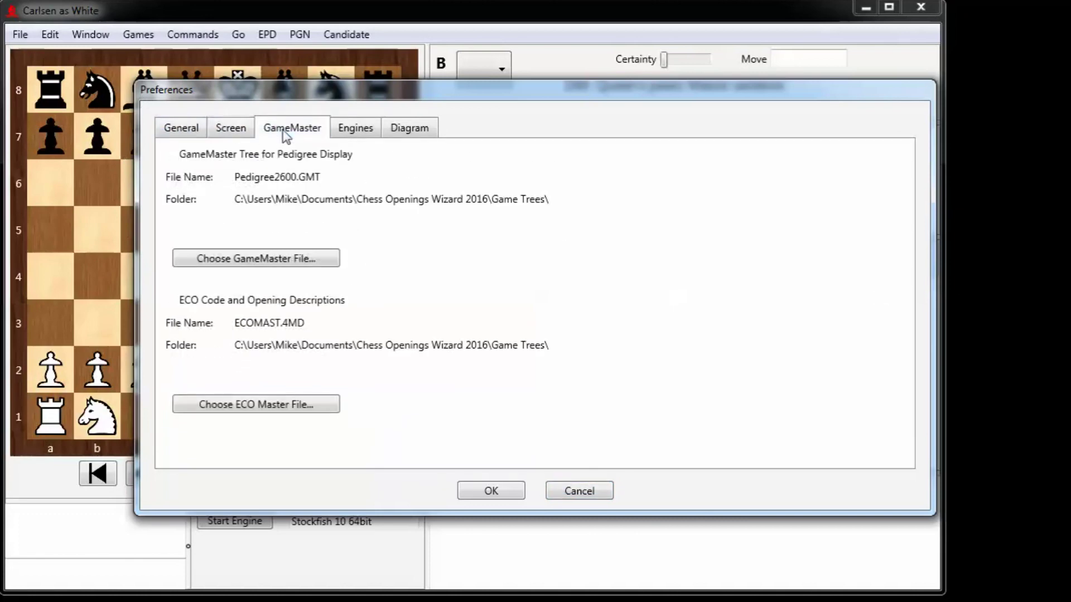
left_click(361, 134)
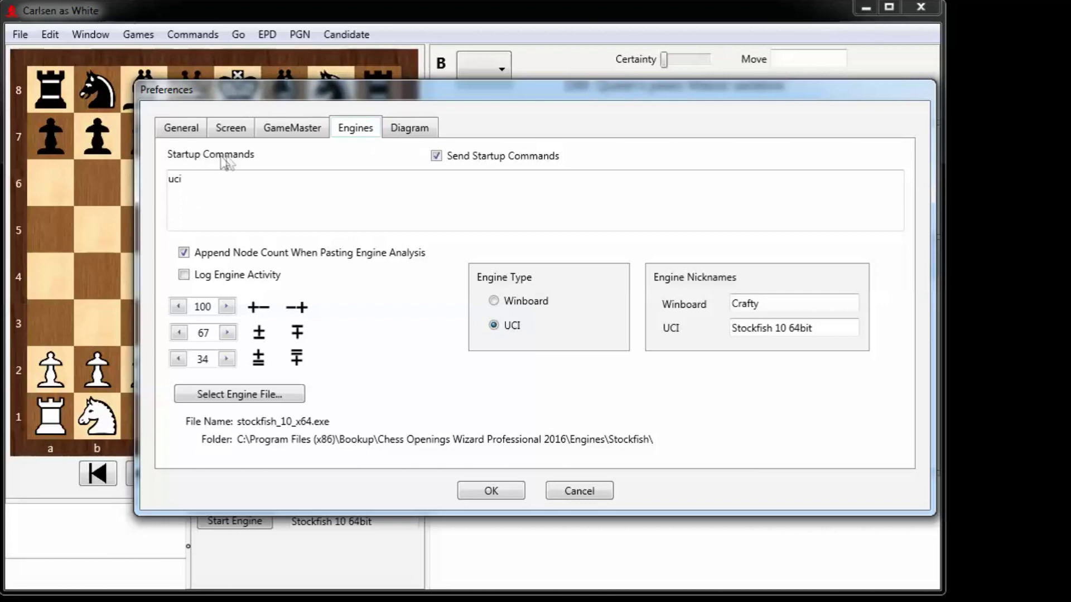
left_click(188, 178)
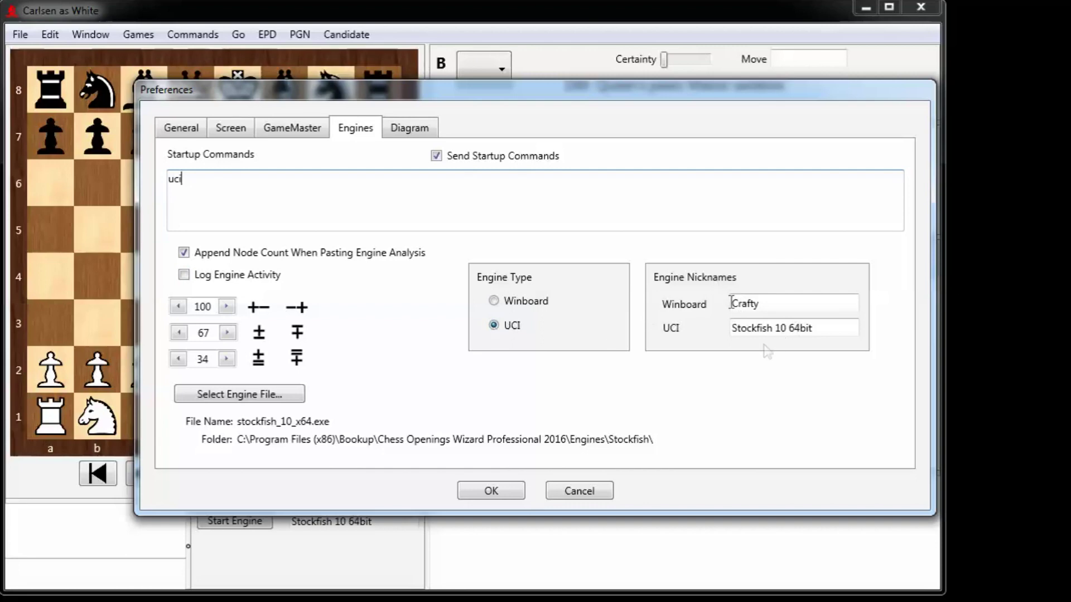
left_click(777, 330)
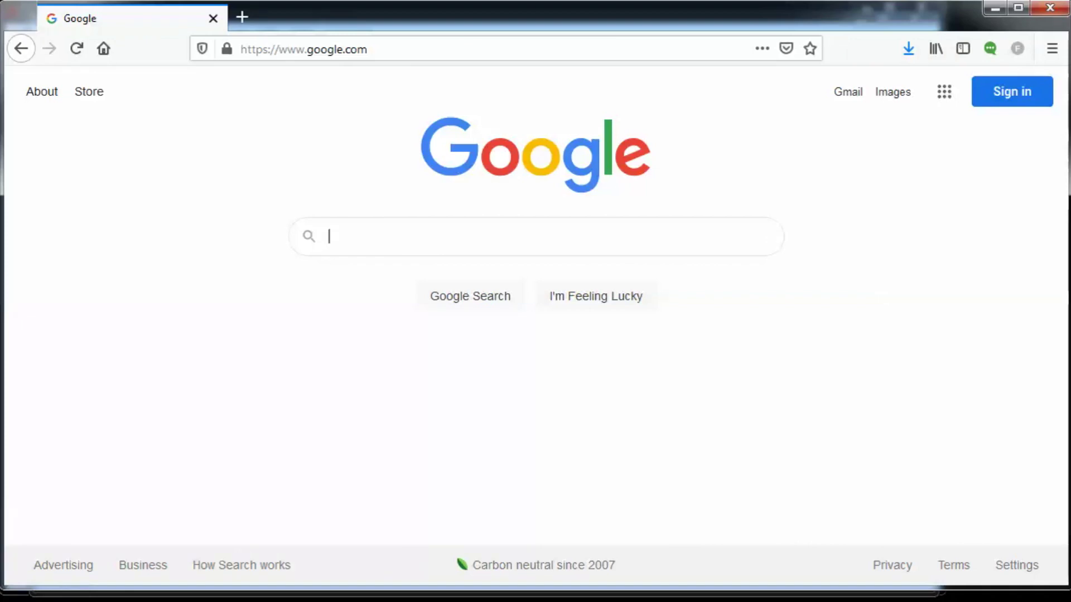
Step: Switch to Firefox and search the web for "stockfish 14"
left_click(383, 49)
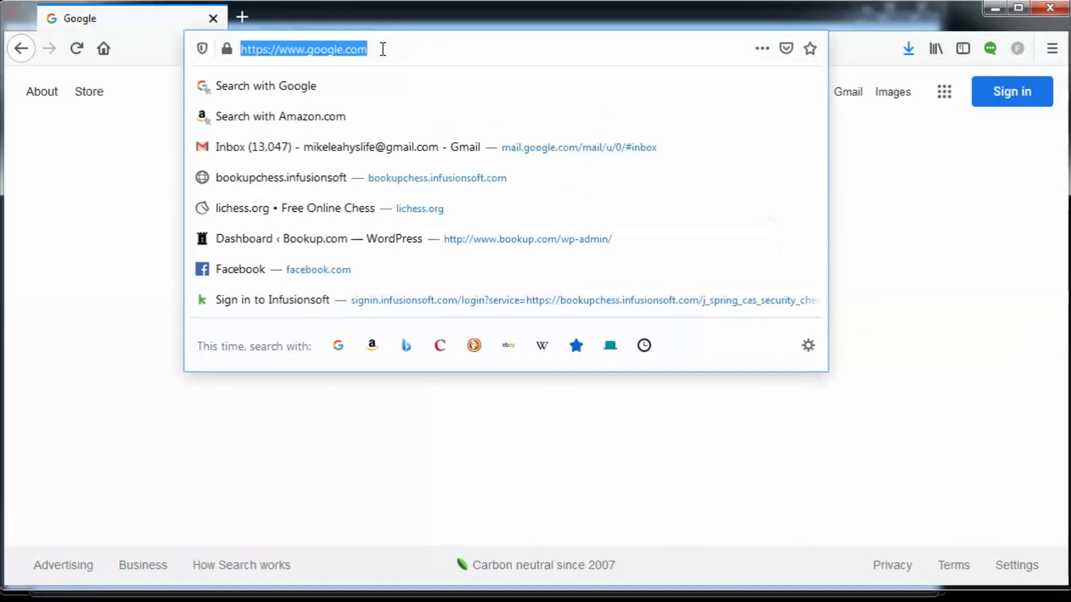
type("st")
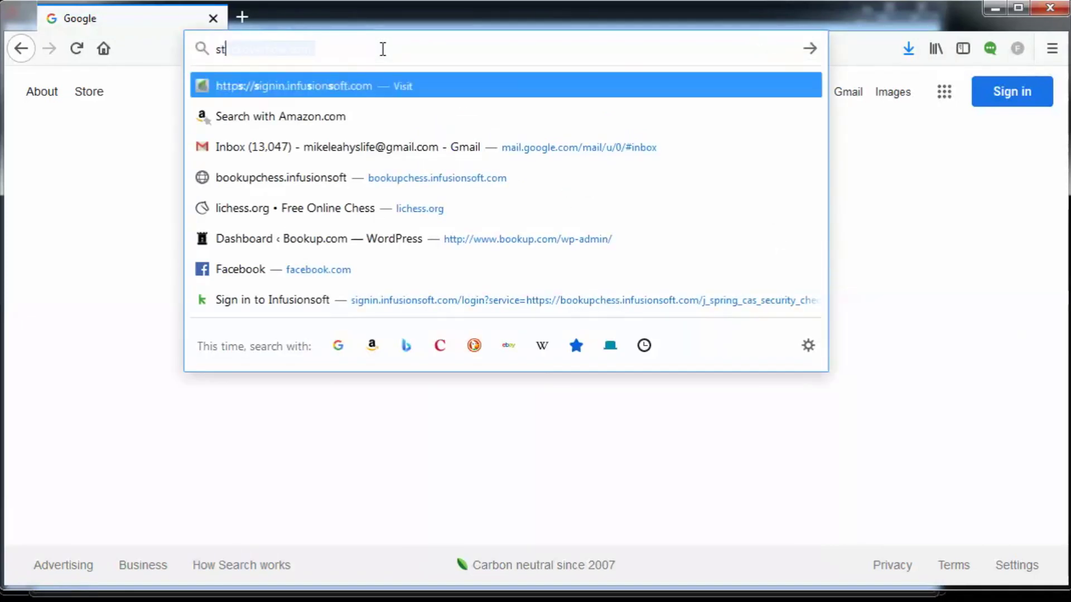
type("ockfis")
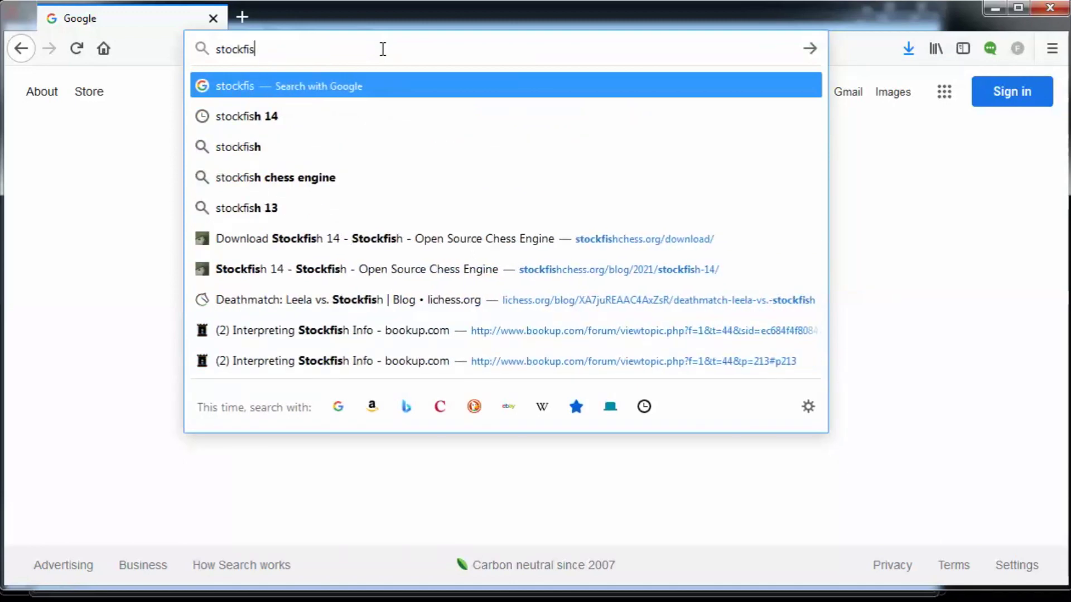
type("h 14")
key("Return")
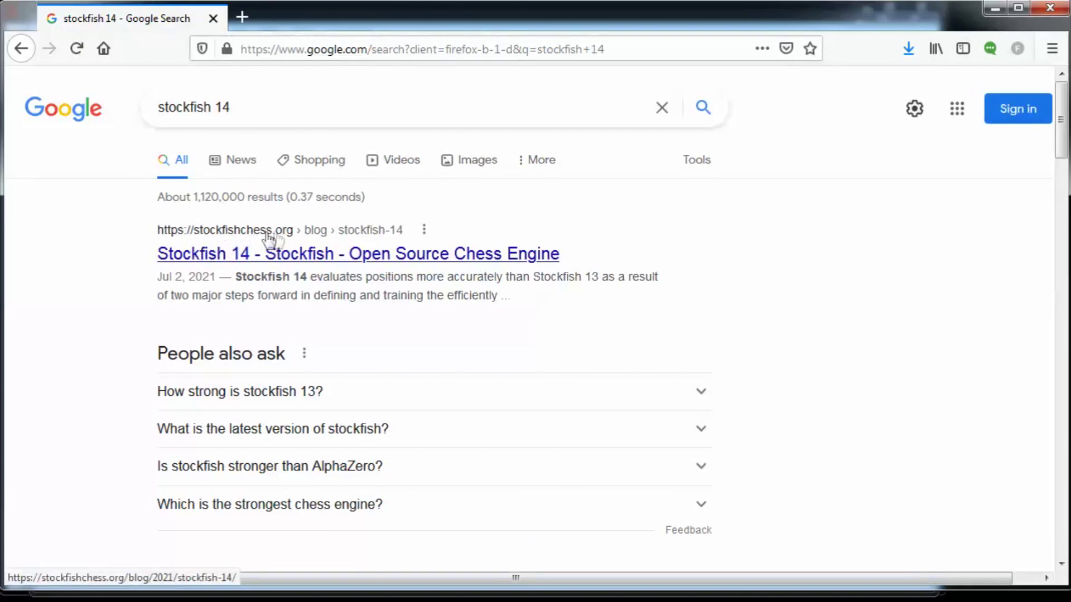
Step: From the Stockfish 14 announcement on stockfishchess.org, go to the downloads and save the more compatible 64-bit Windows build, stockfish_14_win_x64.zip
left_click(381, 257)
left_click(381, 258)
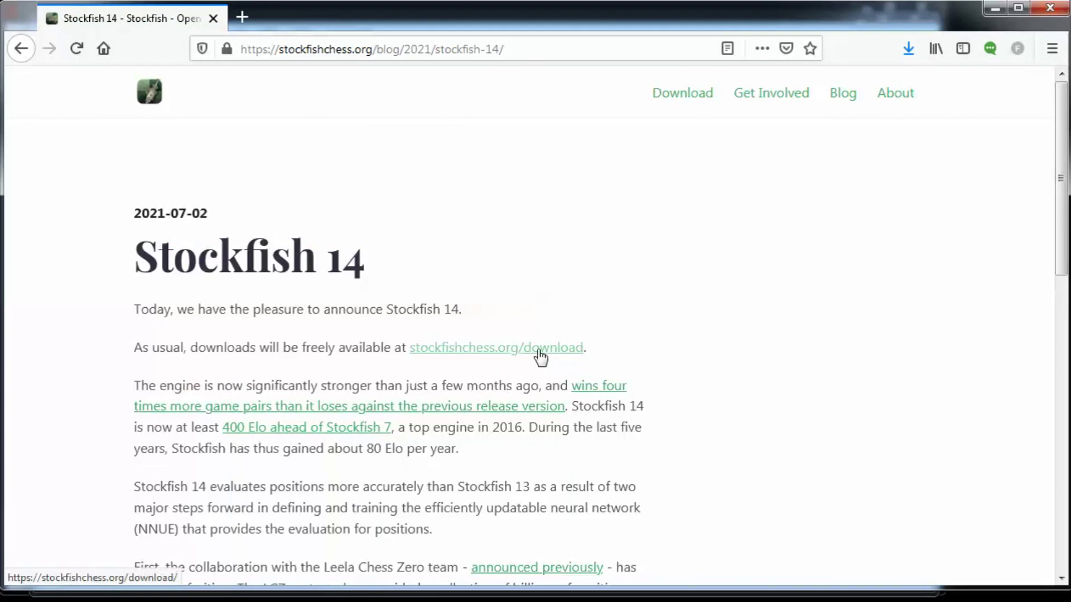
left_click(539, 350)
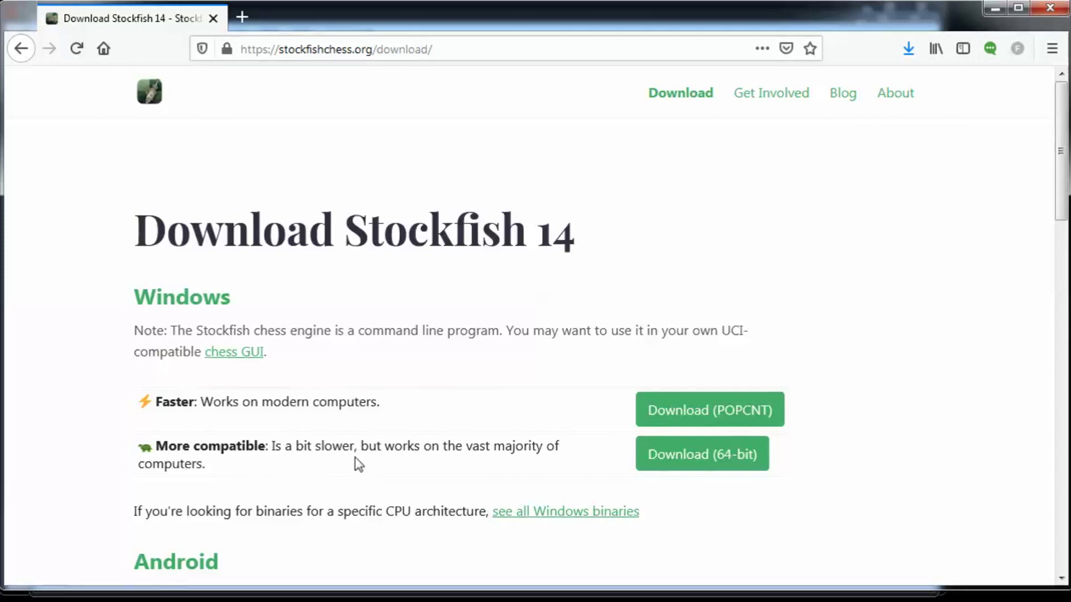
left_click(703, 461)
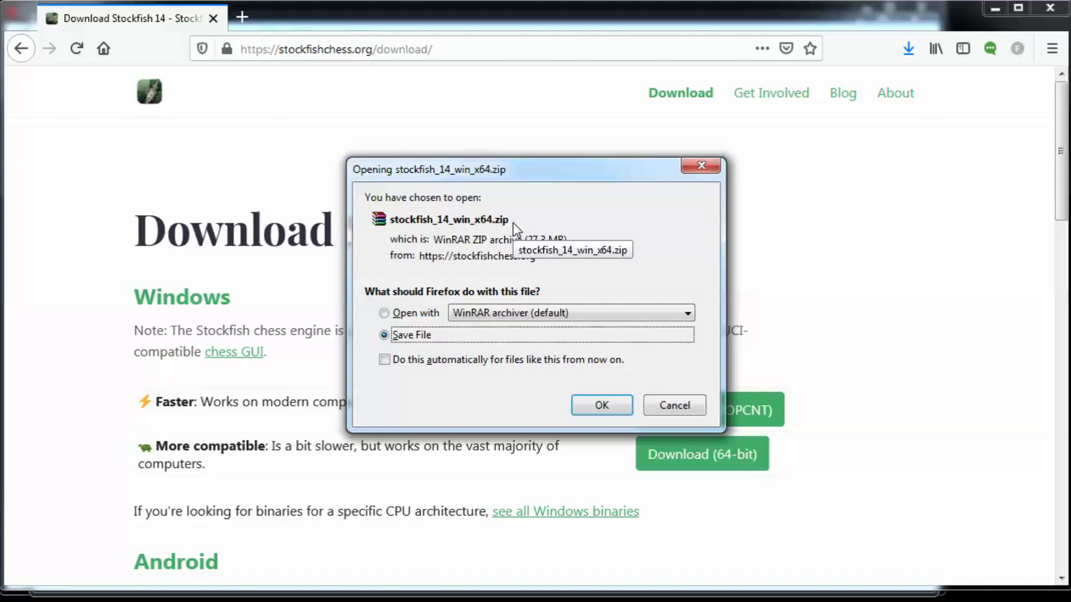
left_click(612, 407)
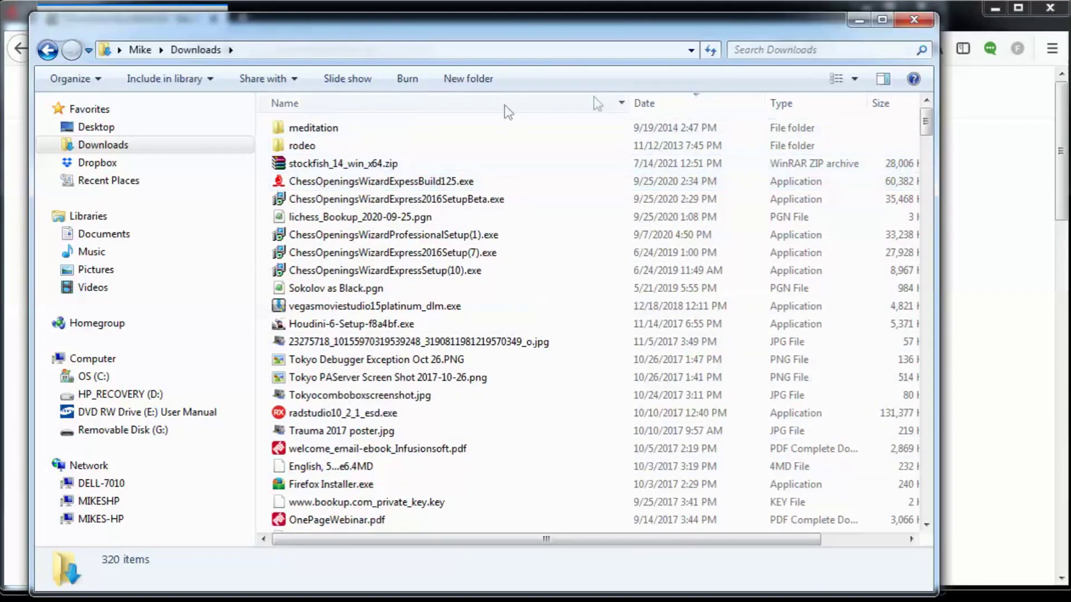
Step: Sort the Downloads folder by date and open stockfish_14_win_x64.zip with Windows Explorer
left_click(673, 107)
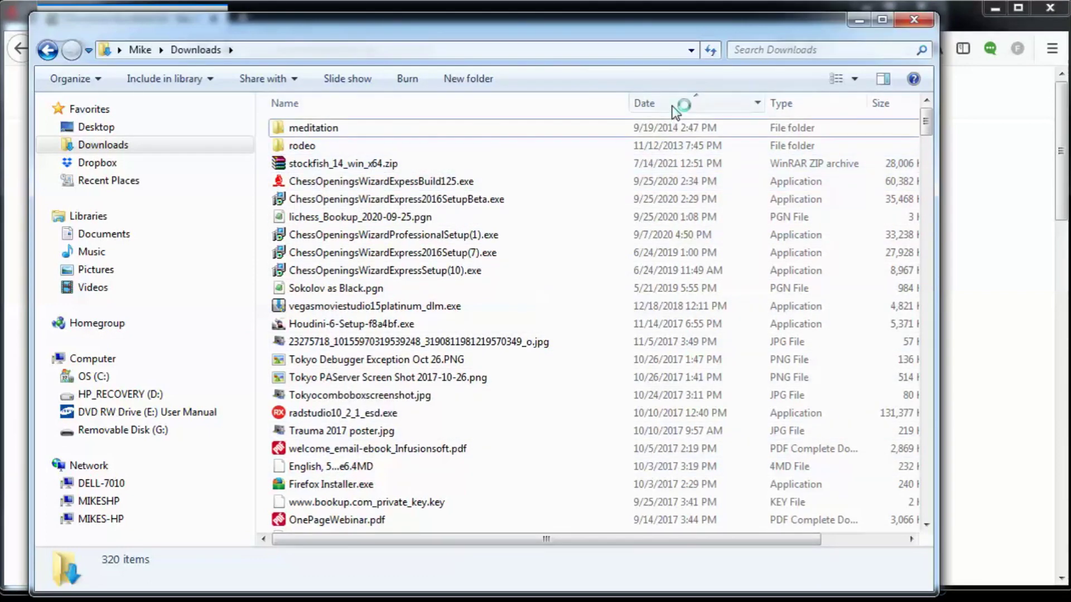
left_click(672, 104)
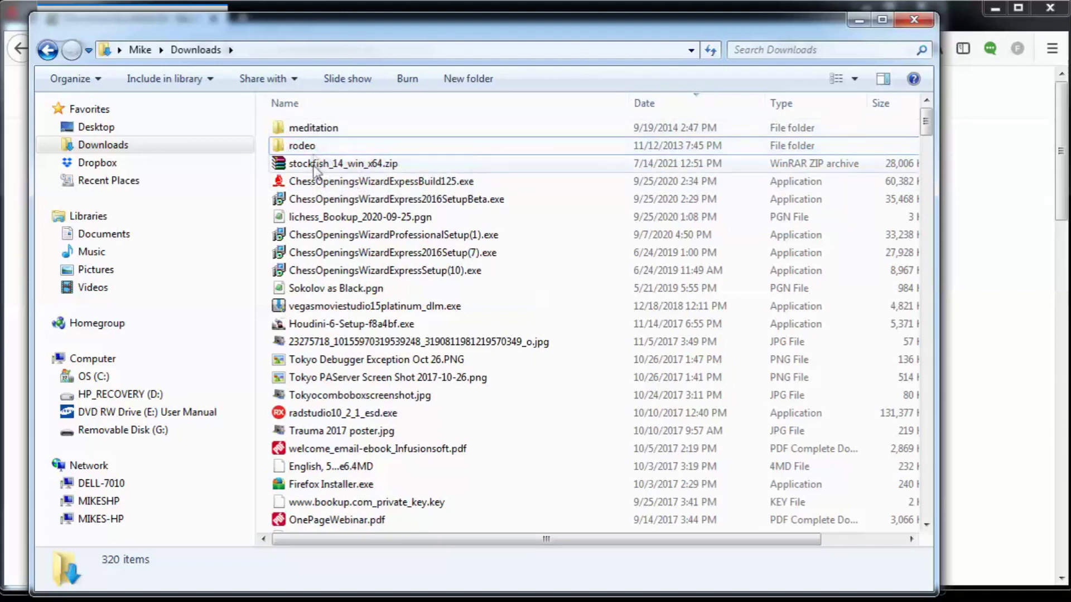
left_click(334, 167)
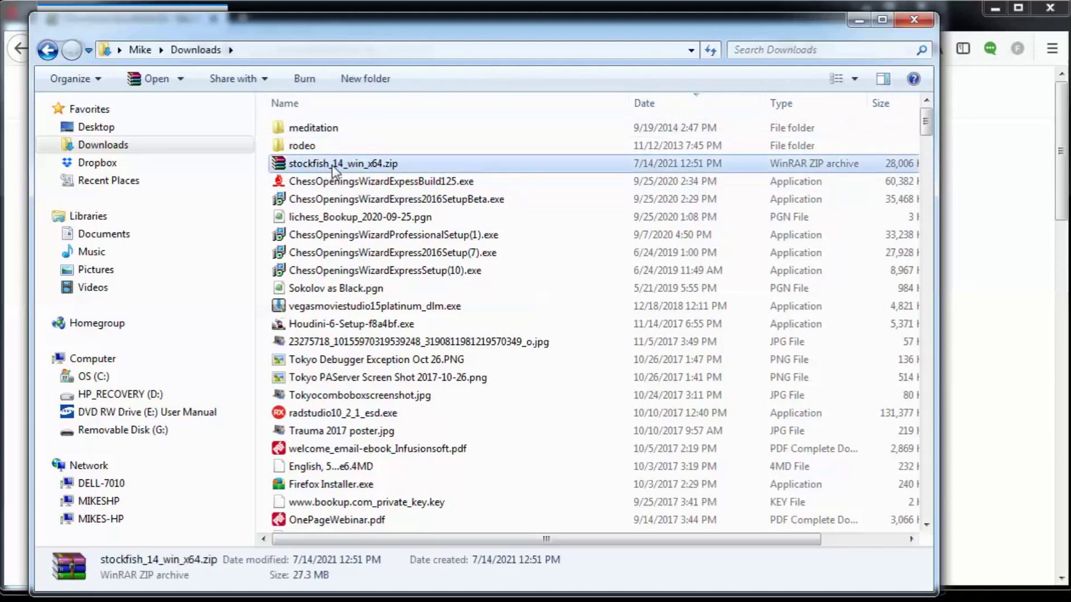
right_click(335, 169)
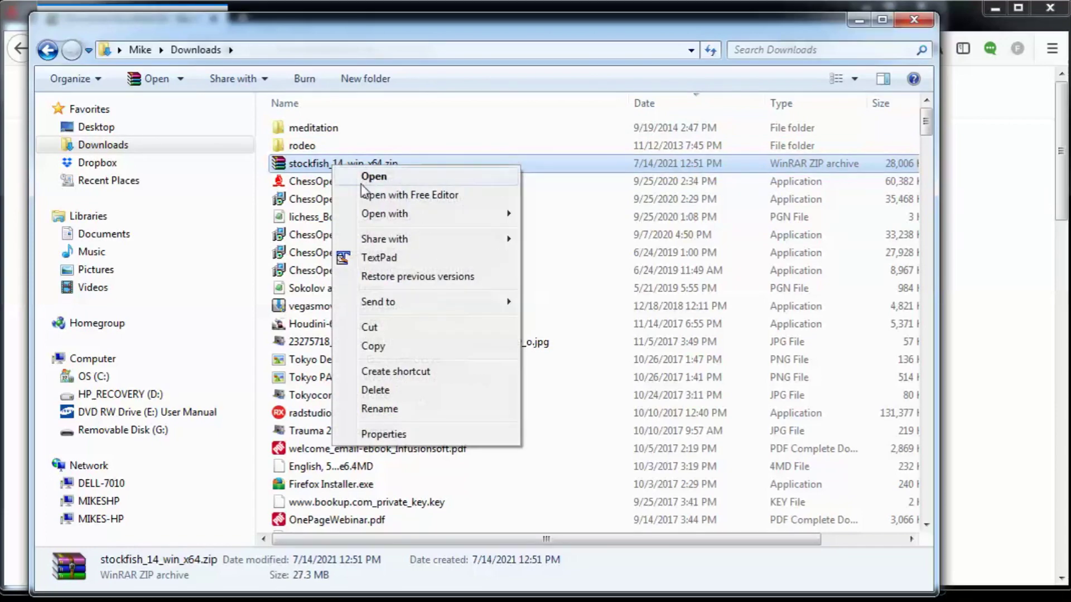
mouse_move(378, 218)
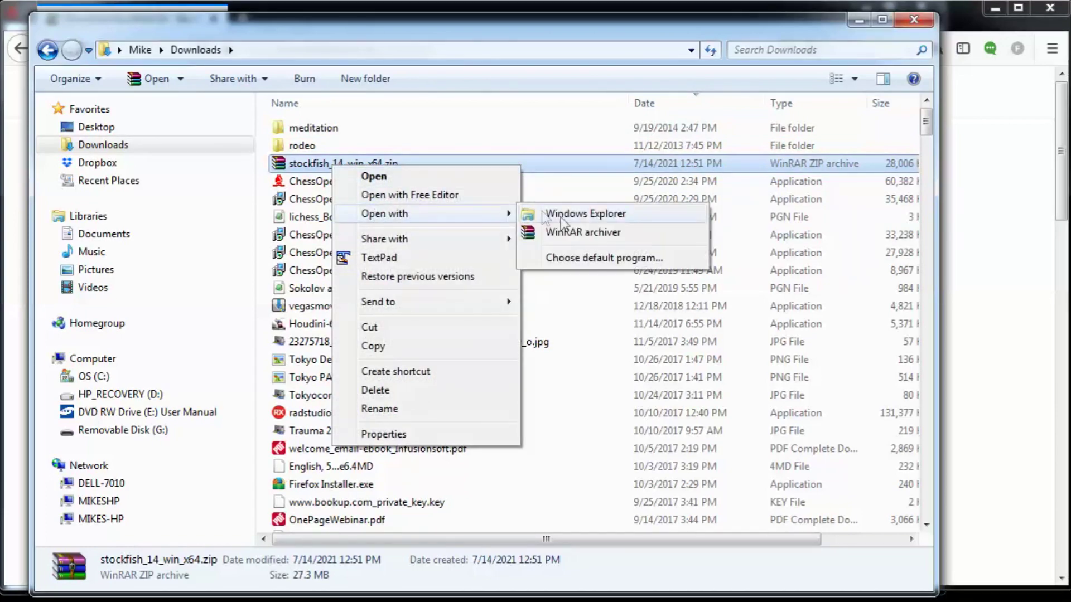
left_click(597, 216)
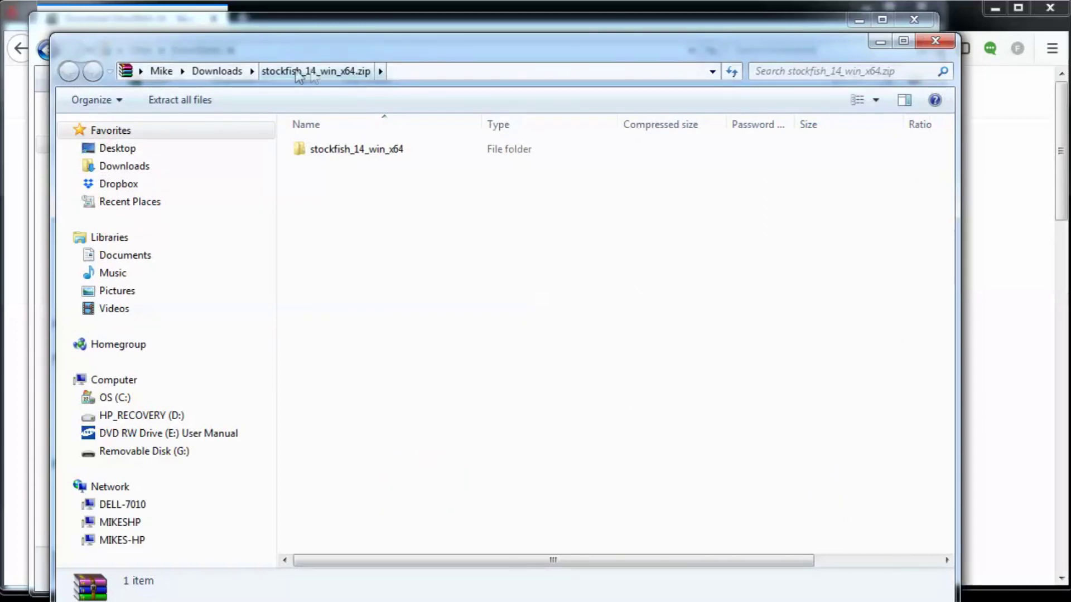
Step: Copy stockfish_14_x64.exe from the stockfish_14_win_x64 folder inside the archive
double_click(366, 154)
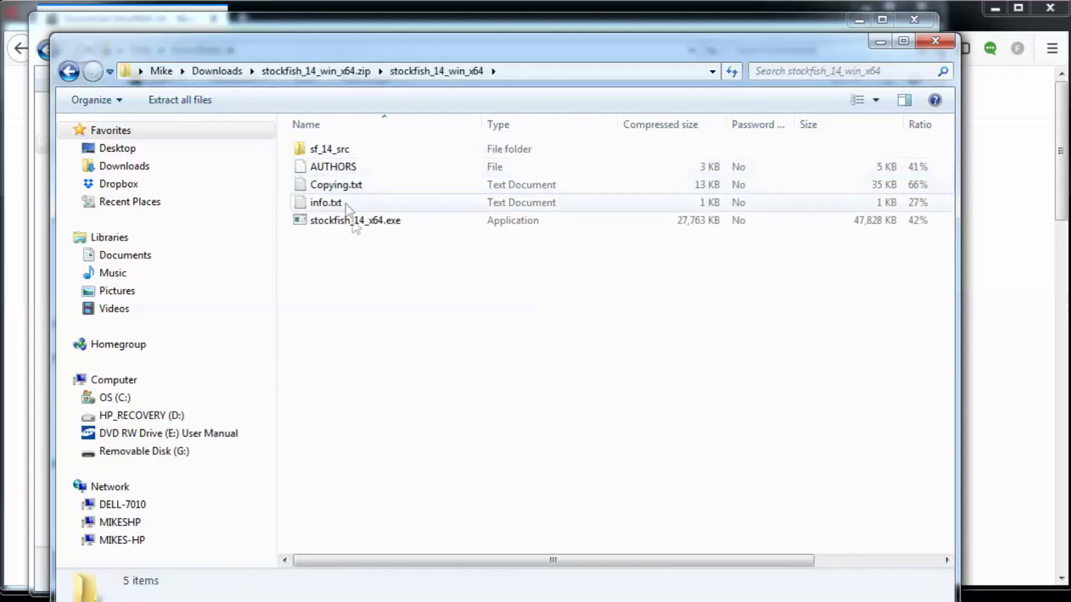
left_click(359, 224)
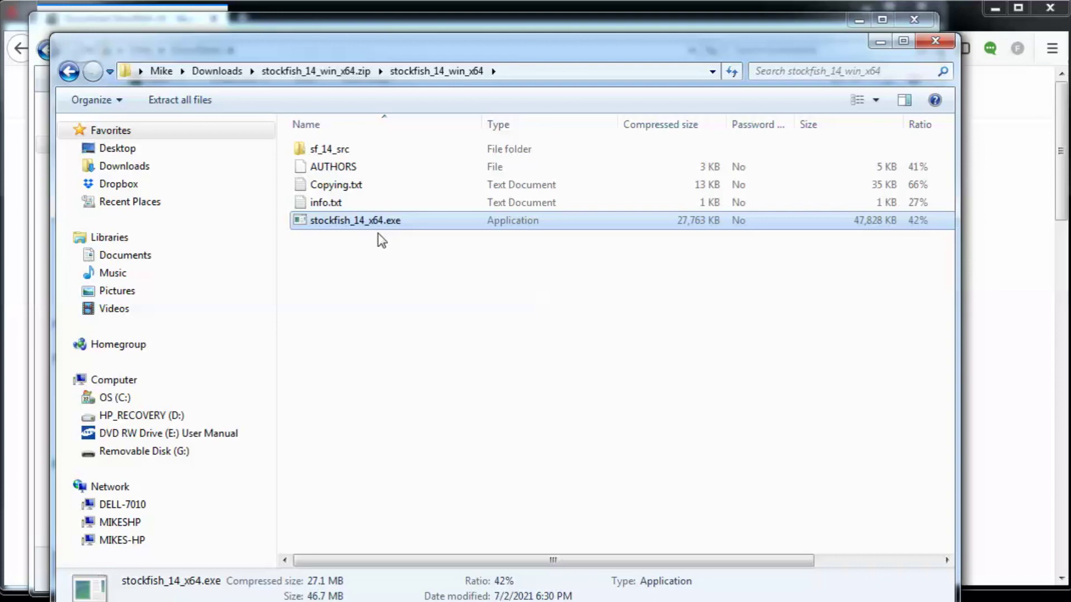
right_click(344, 225)
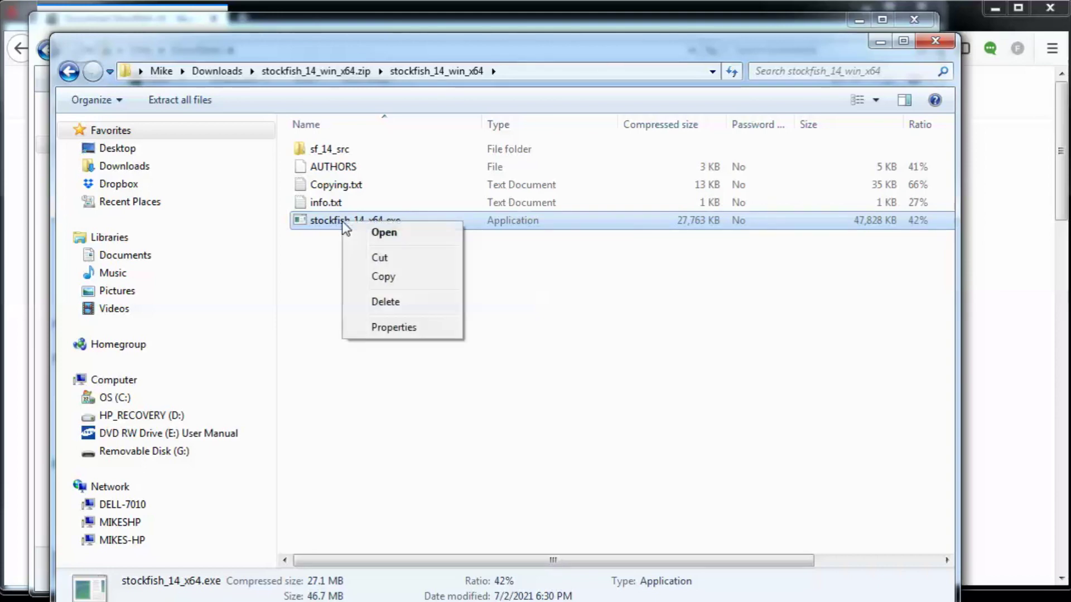
left_click(387, 277)
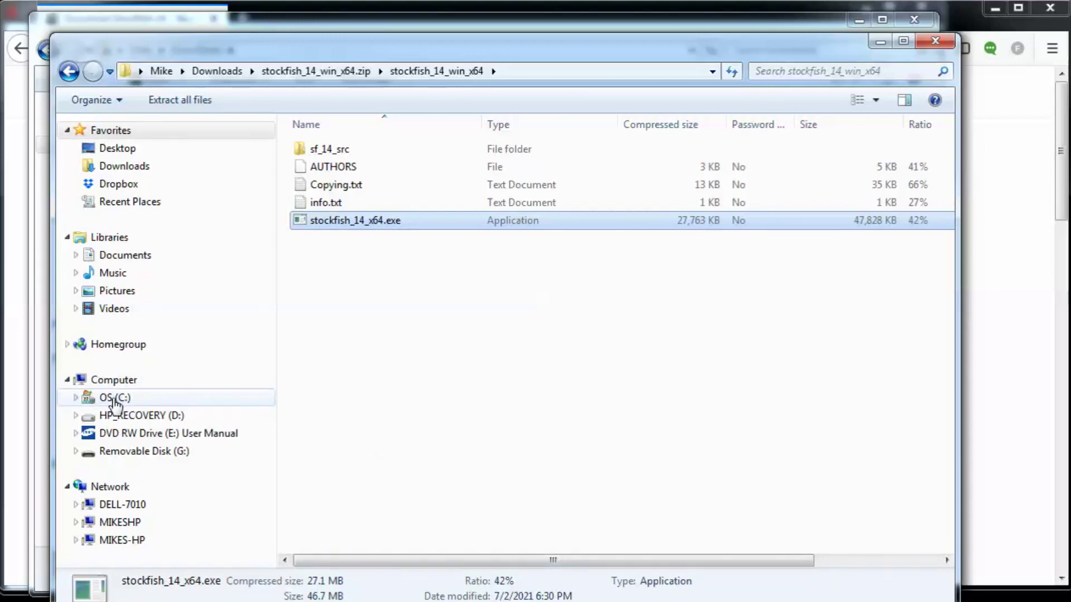
Step: Go to the folder C:\Program Files (x86)\Bookup\Chess Openings Wizard Professional 2016\Engines\Stockfish
left_click(115, 399)
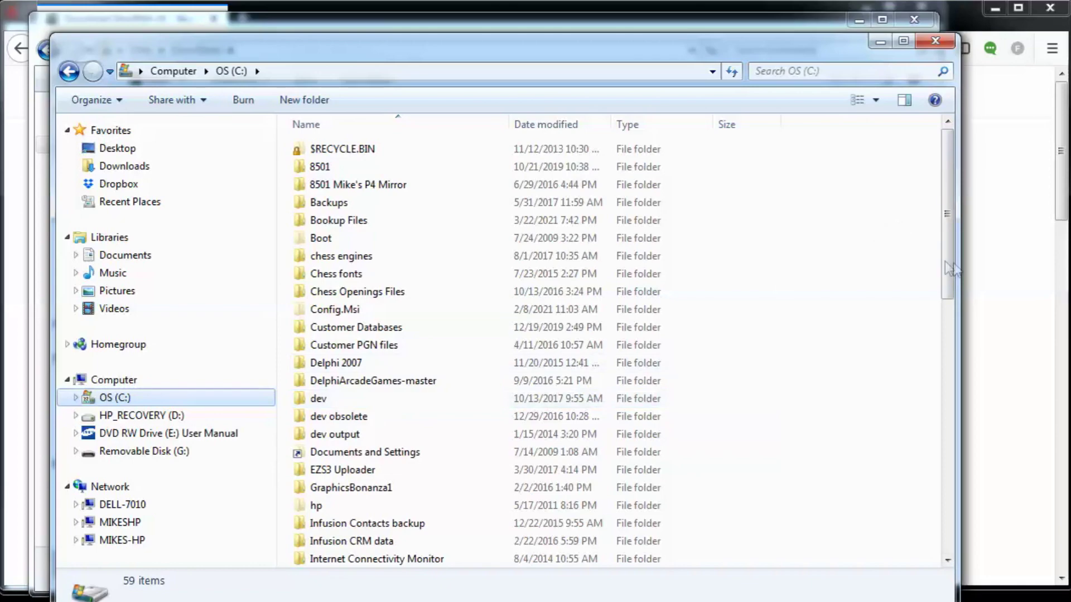
left_click_drag(948, 269, 955, 386)
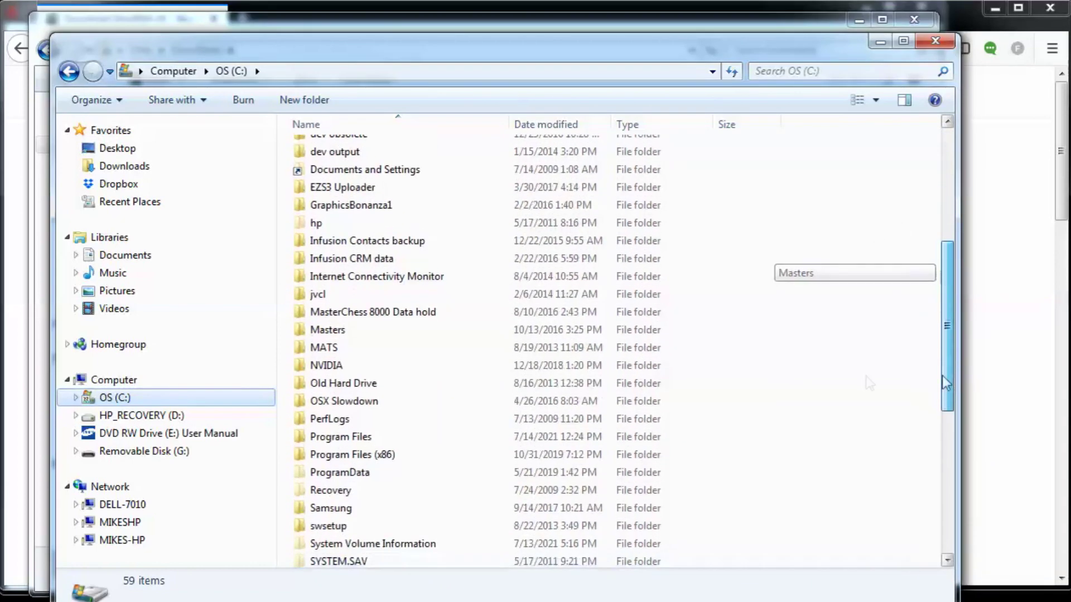
left_click(343, 453)
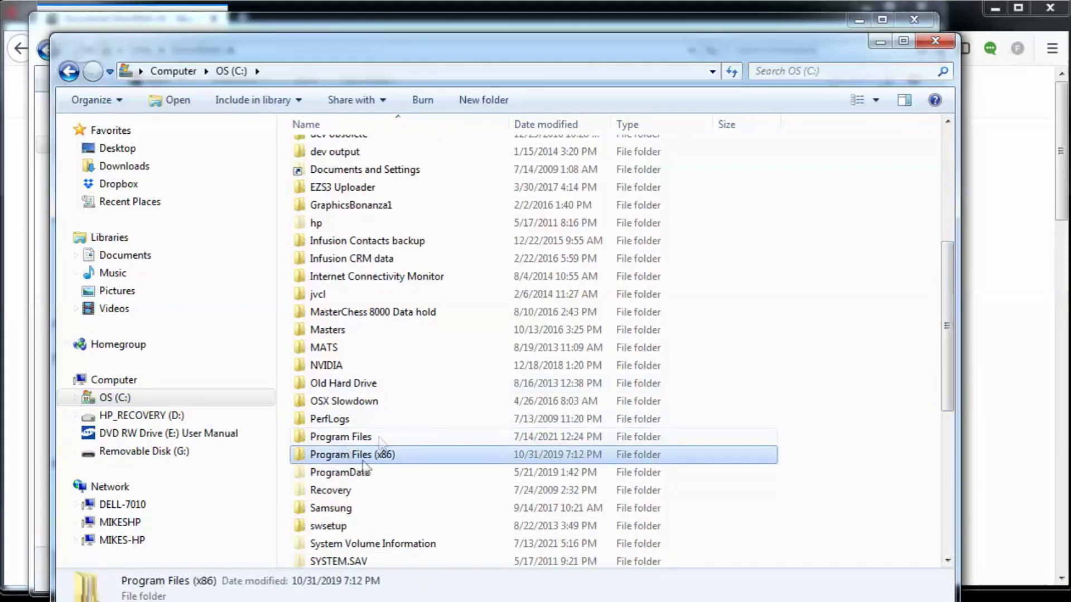
double_click(360, 457)
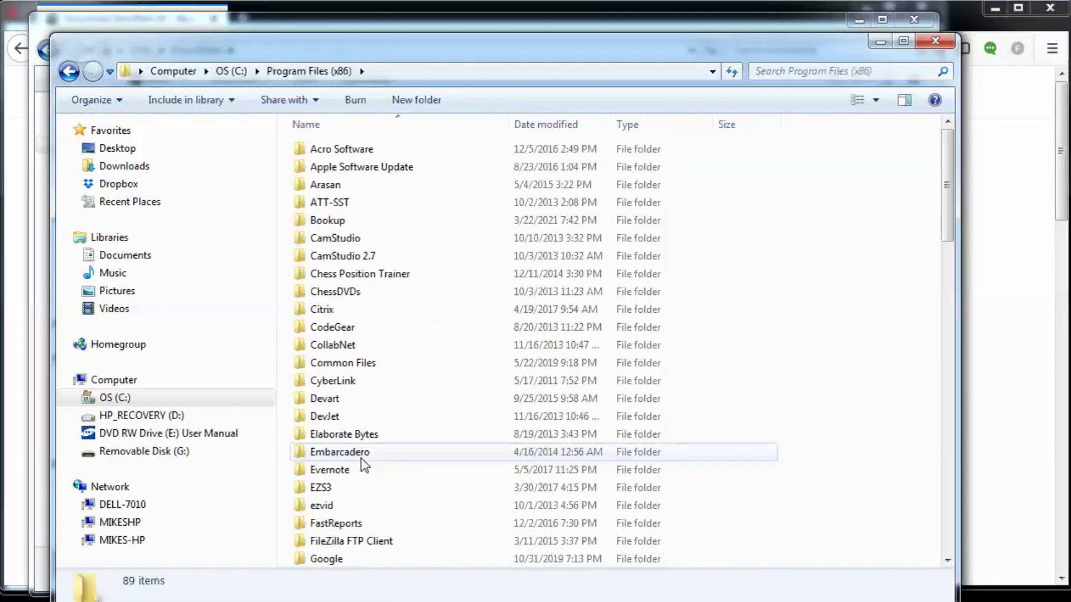
double_click(329, 221)
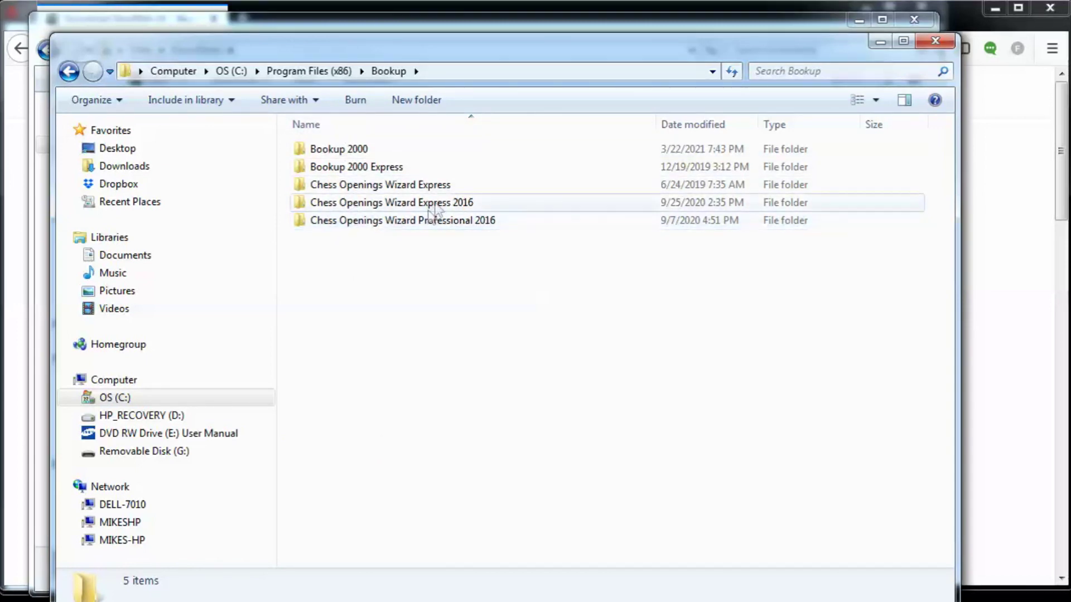
double_click(397, 222)
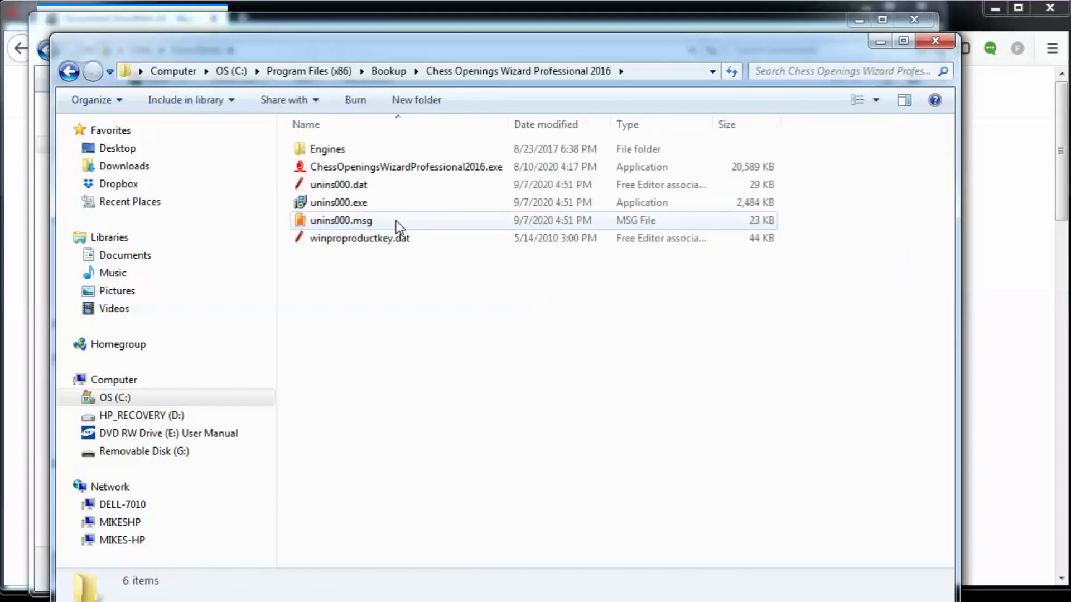
double_click(329, 150)
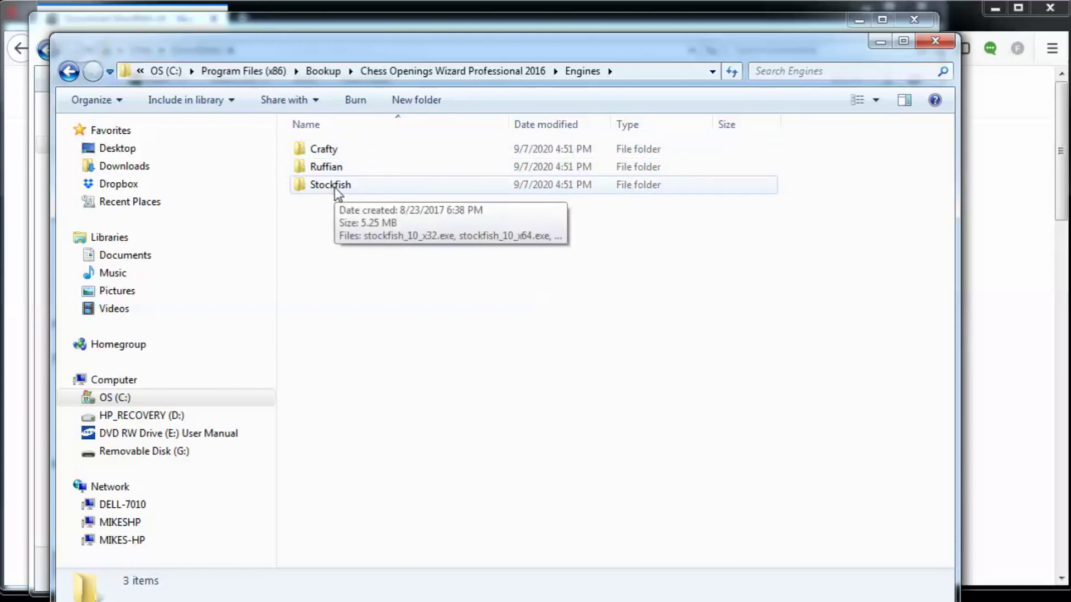
double_click(336, 186)
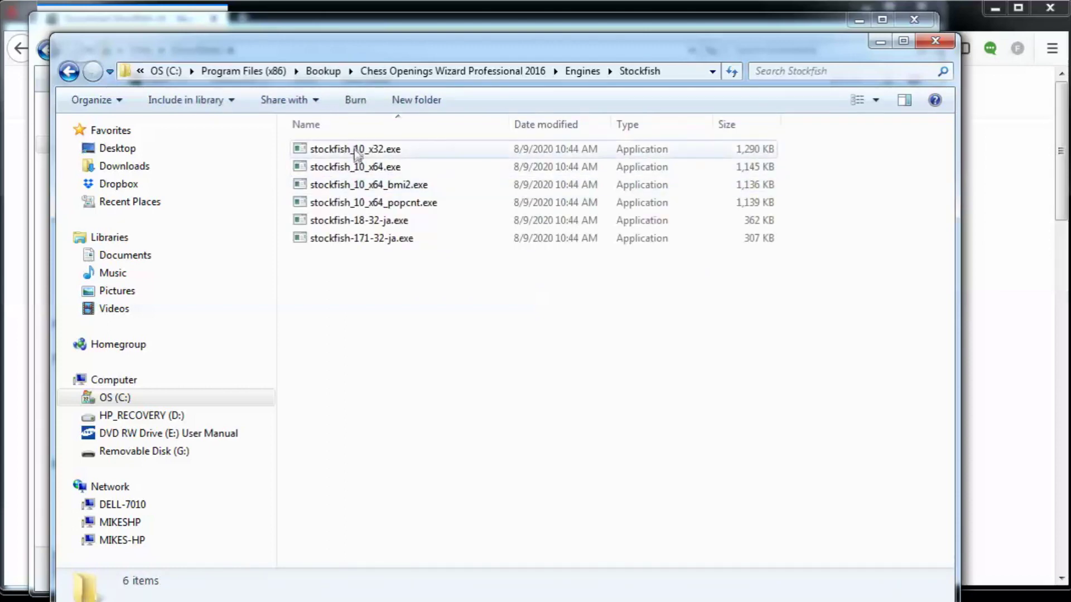
Step: Paste the copied engine file into the Stockfish folder, granting administrator permission for the copy
right_click(361, 276)
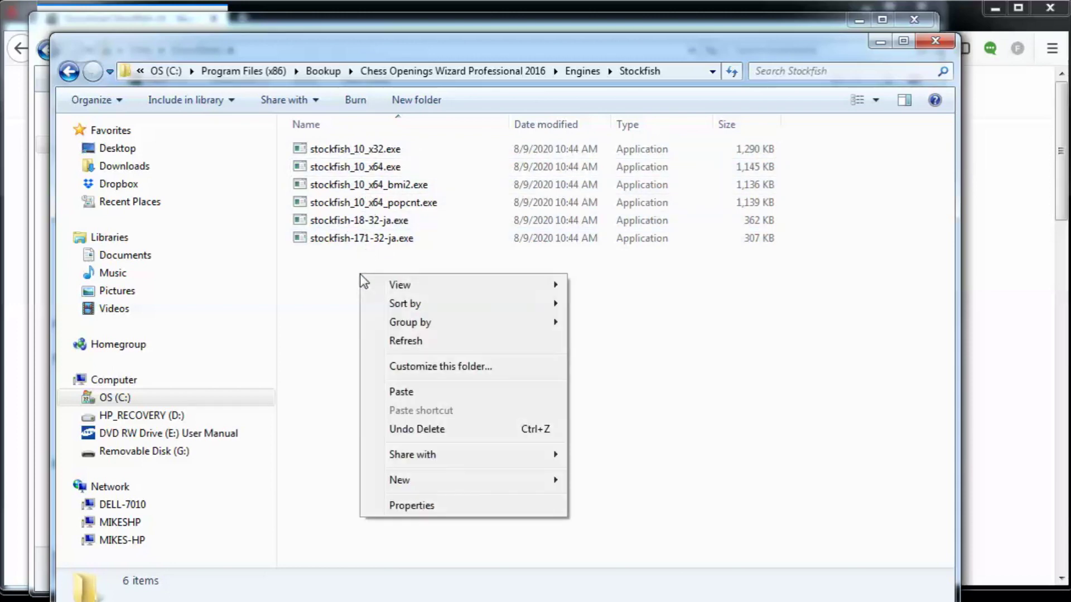
left_click(420, 394)
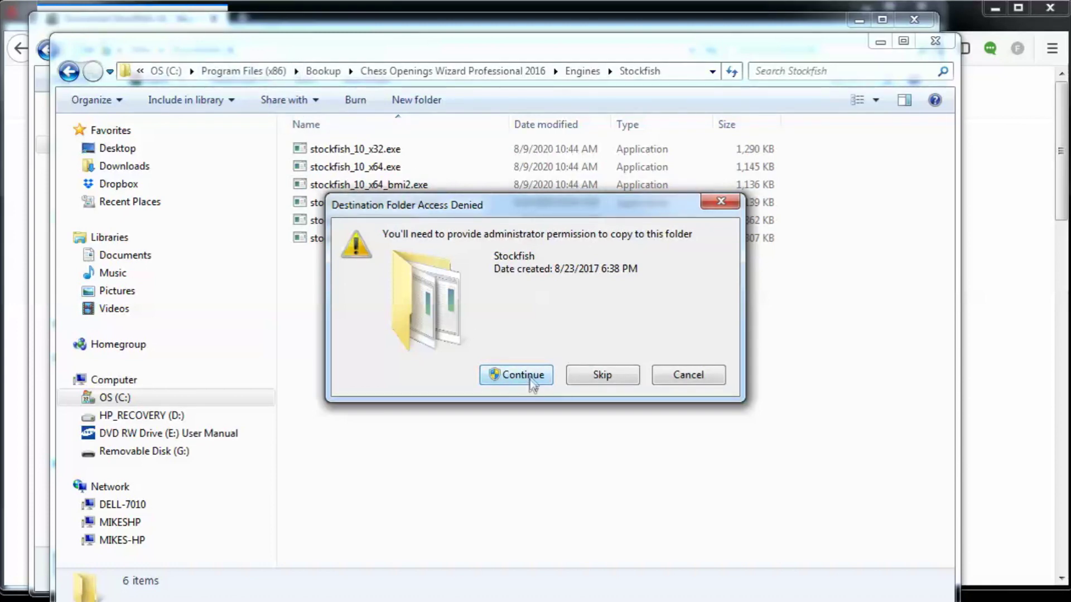
left_click(530, 379)
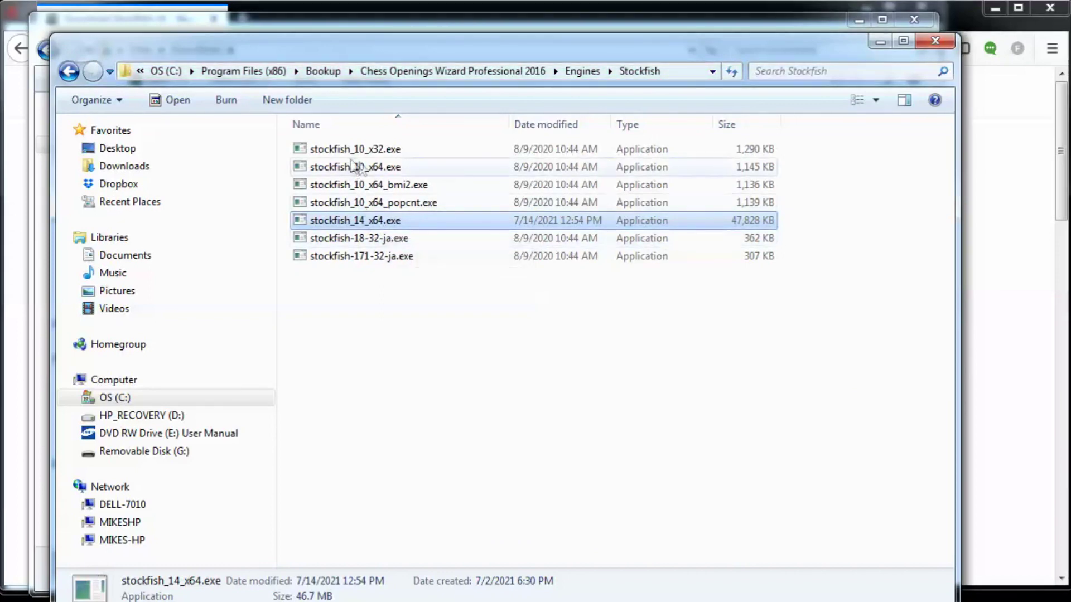
Step: Switch to Chess Openings Wizard and set stockfish_14_x64.exe from the Stockfish folder as the engine file, saving the preferences
left_click(386, 166)
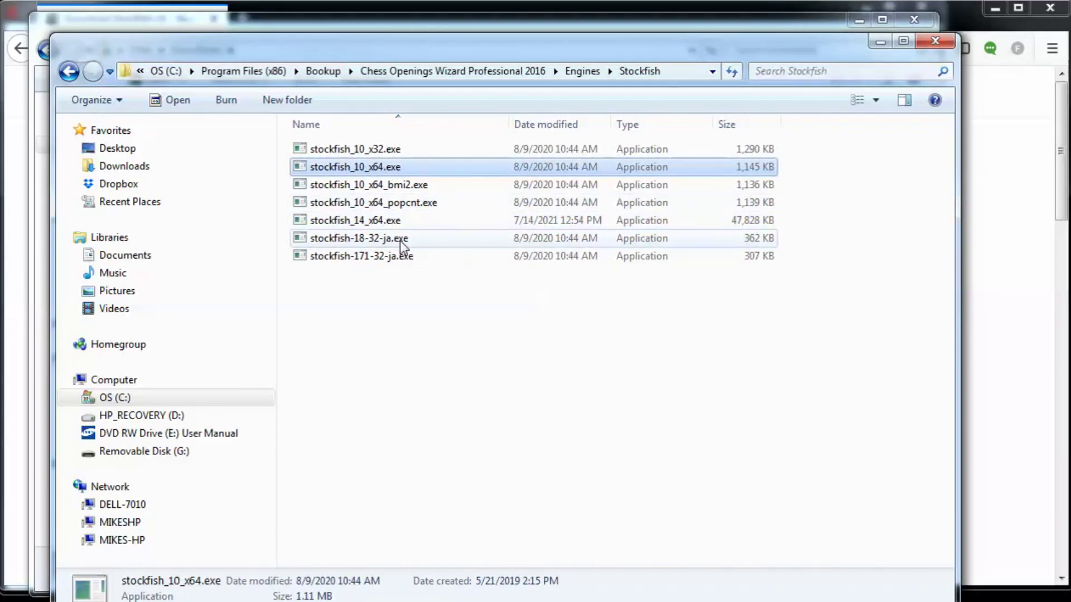
mouse_move(404, 246)
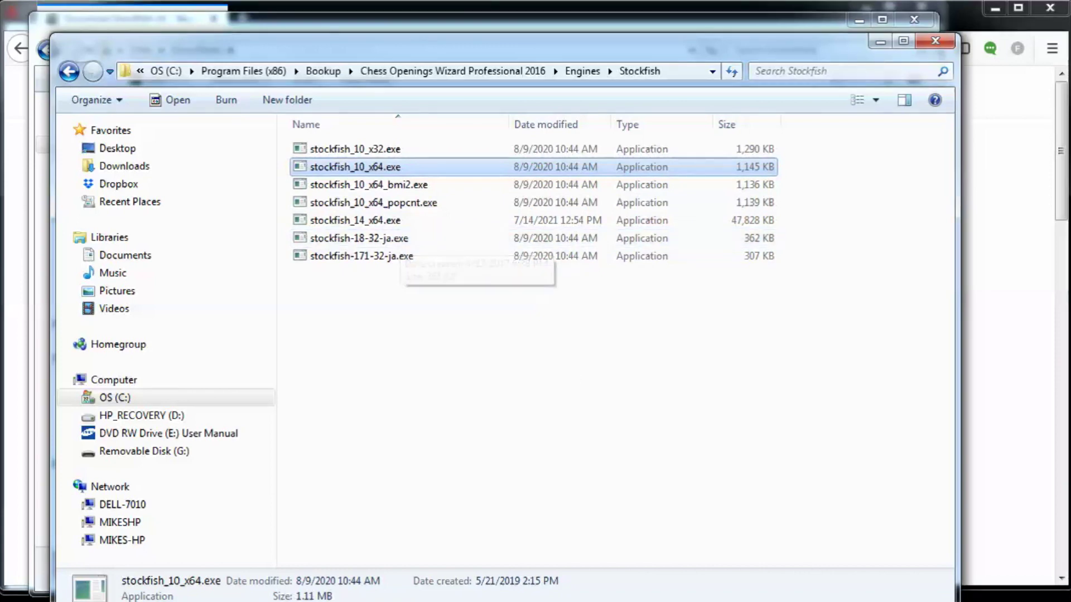
key("Return")
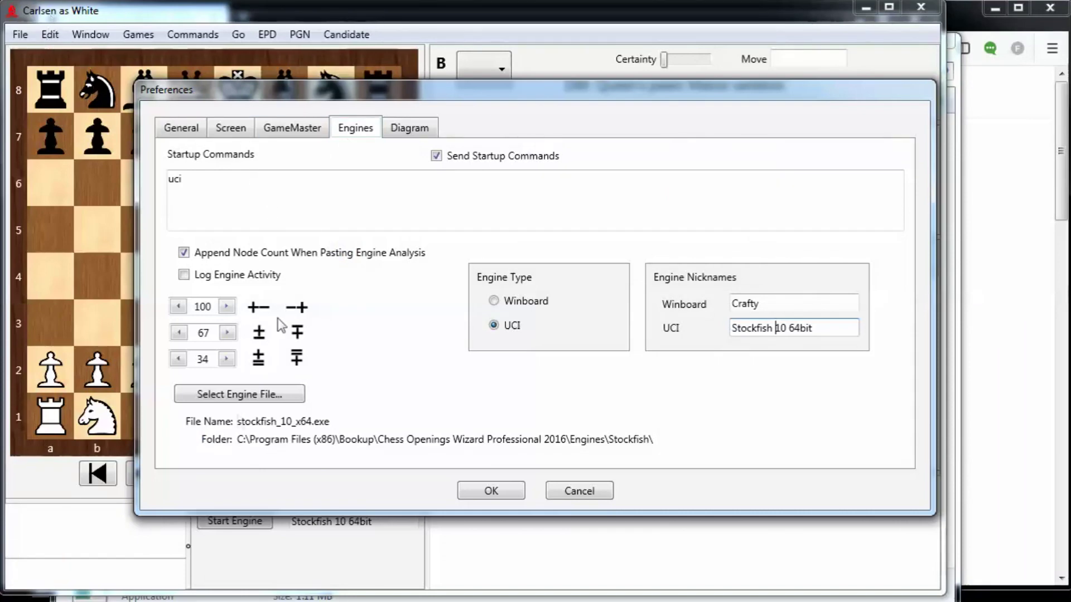
left_click(272, 393)
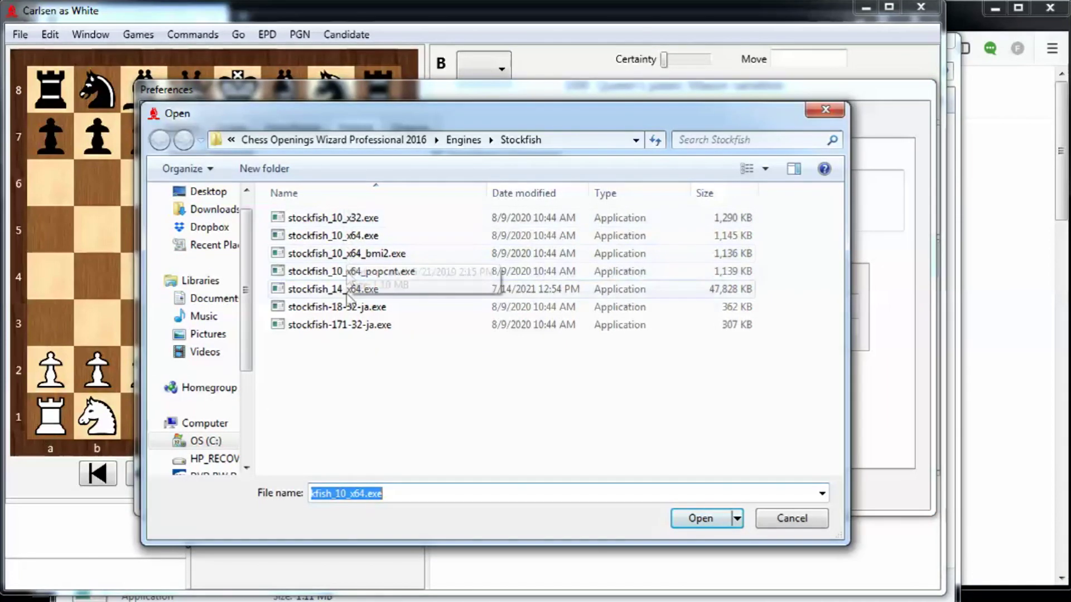
left_click(313, 292)
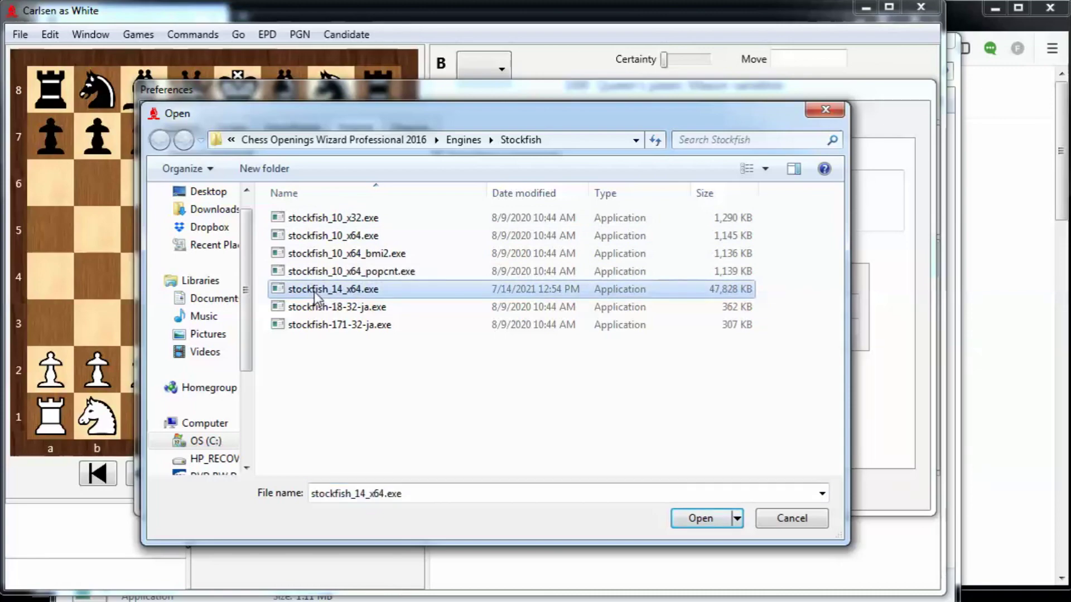
left_click(700, 519)
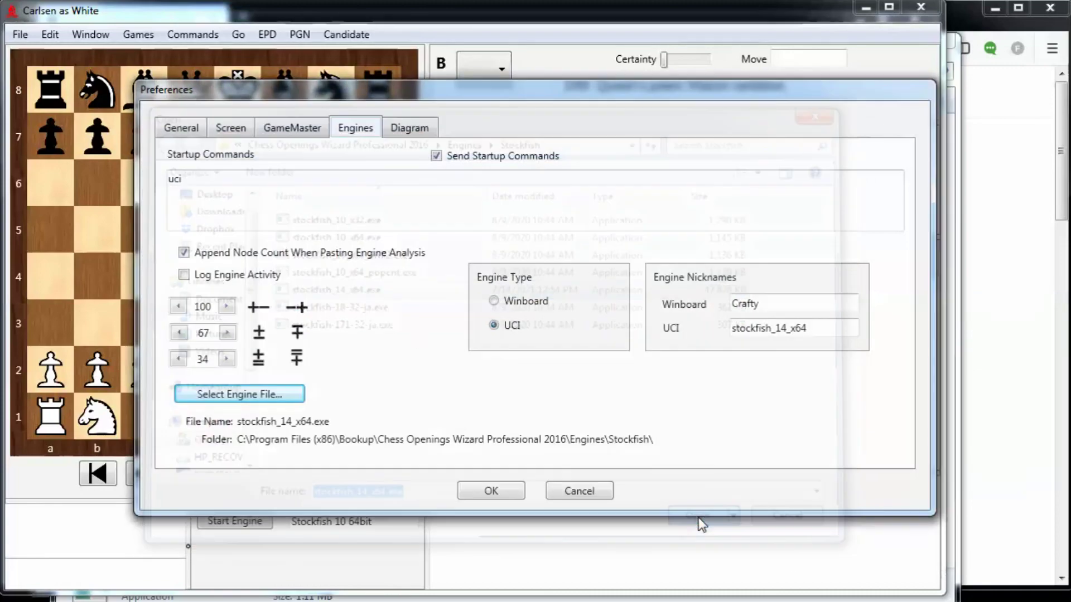
left_click(491, 491)
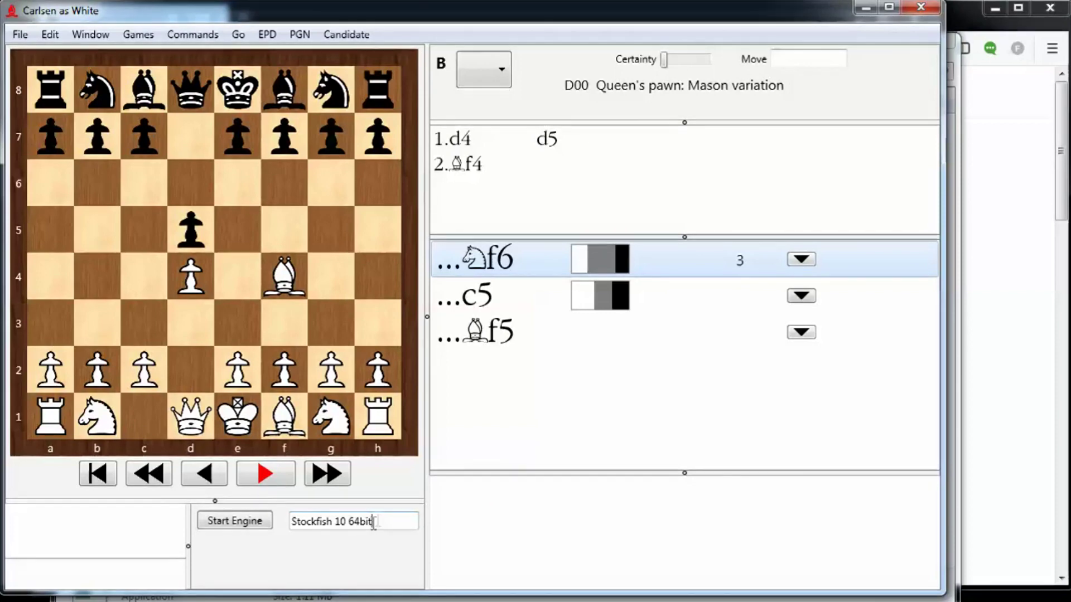
Step: Change the UCI engine nickname to Stockfish 14 in the program preferences and start the engine on the current position
left_click(50, 36)
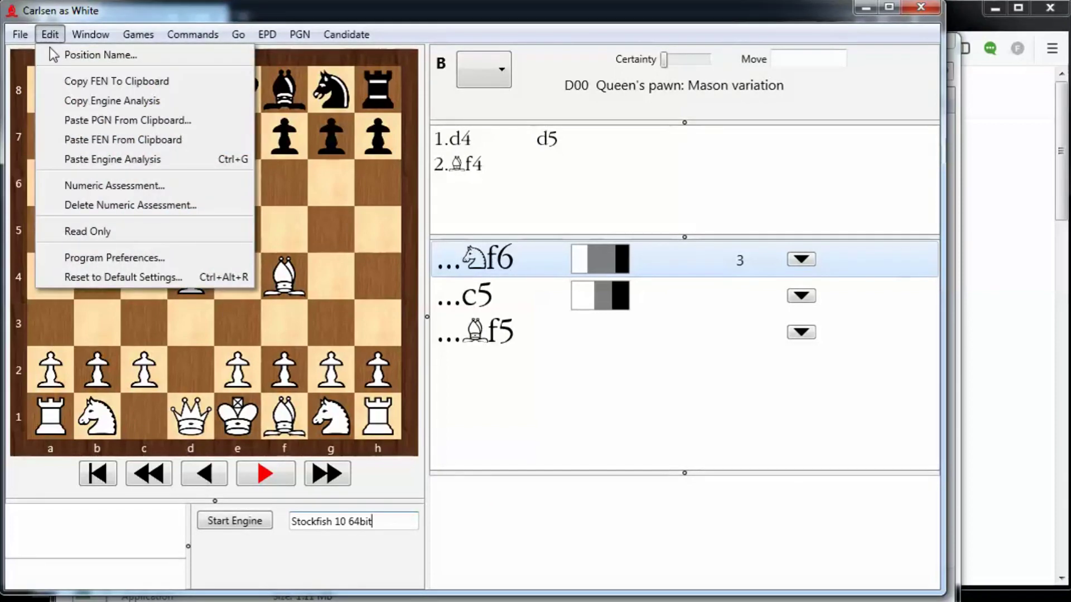
left_click(114, 258)
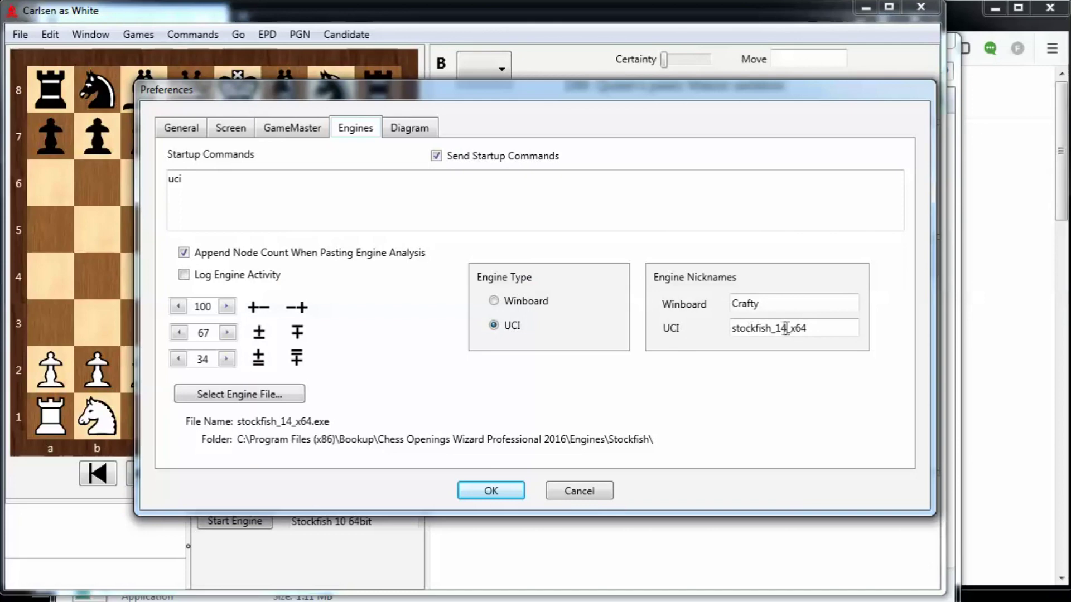
left_click(733, 328)
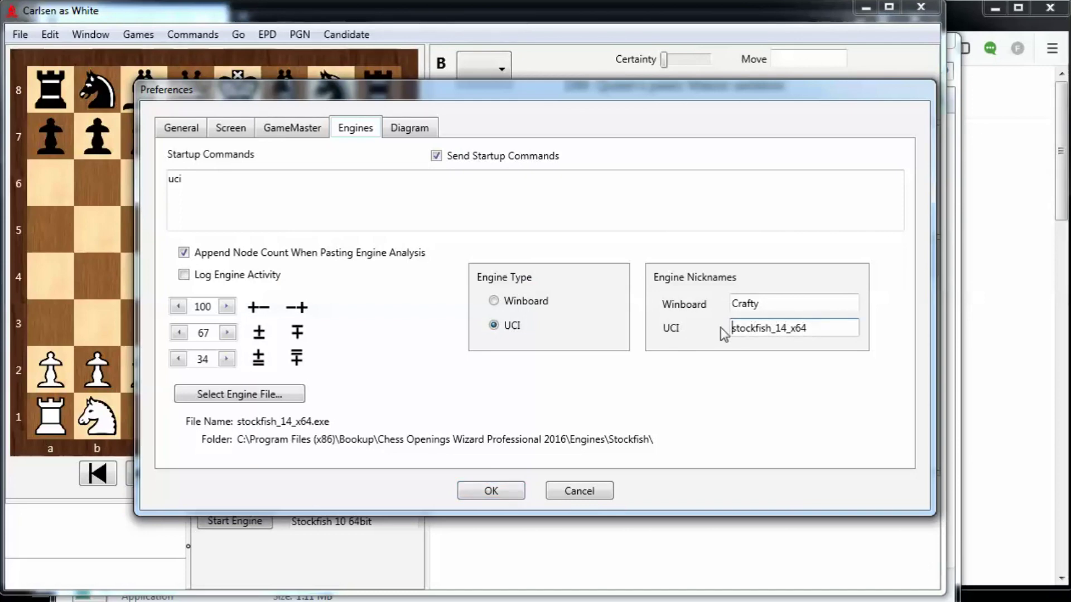
key("Delete")
type("S")
left_click_drag(814, 329, 818, 330)
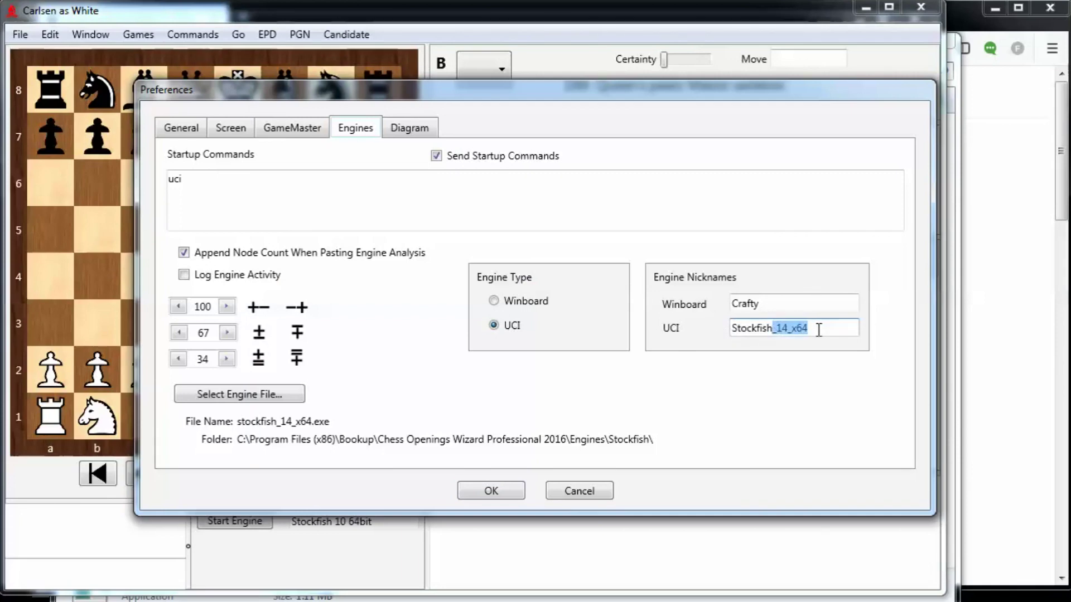
type("14")
left_click(506, 490)
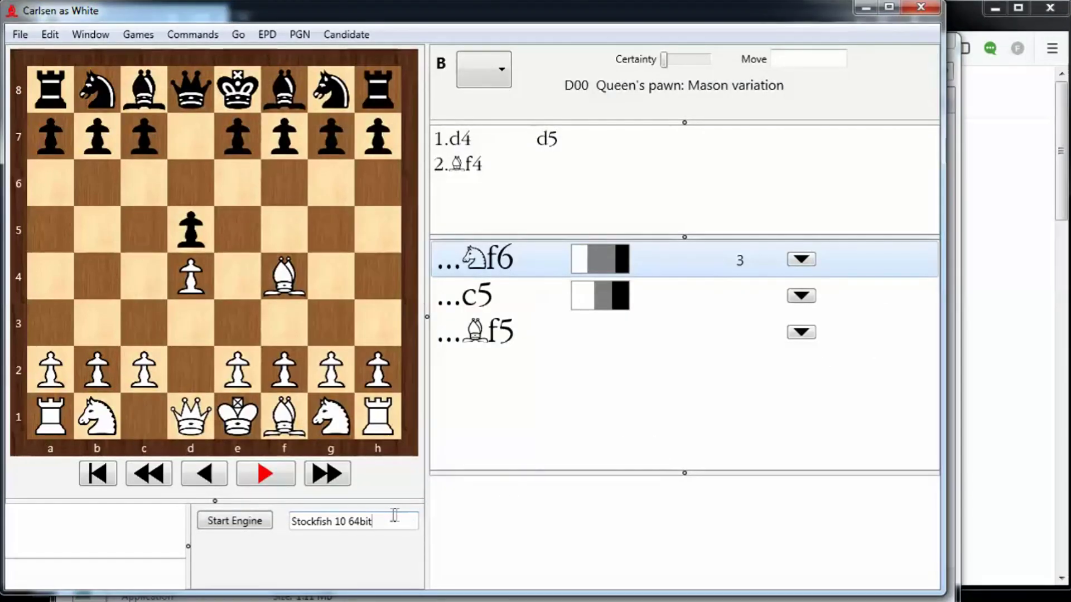
left_click(247, 523)
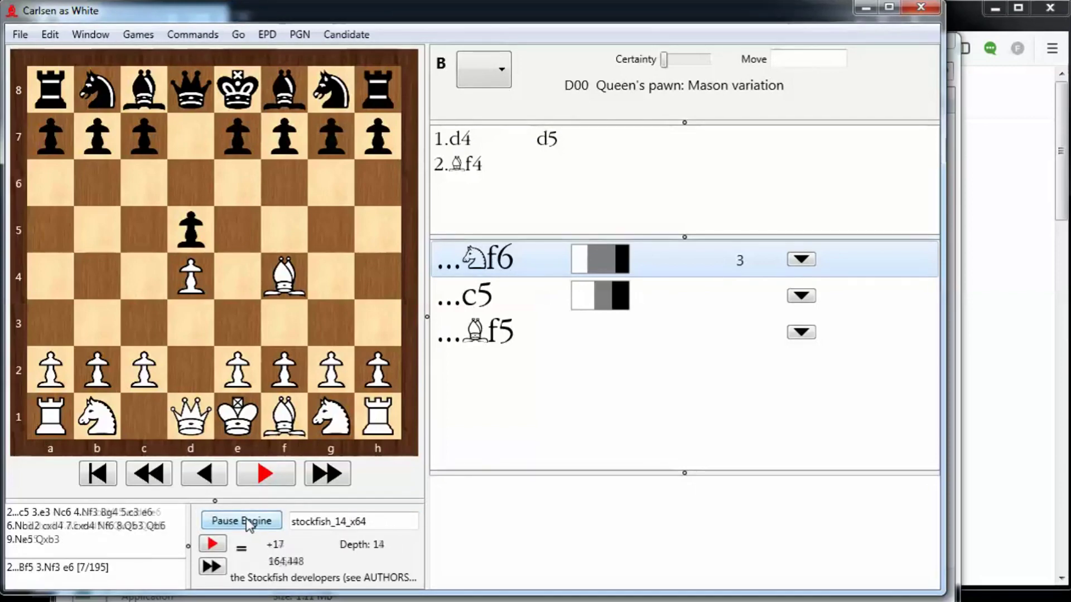